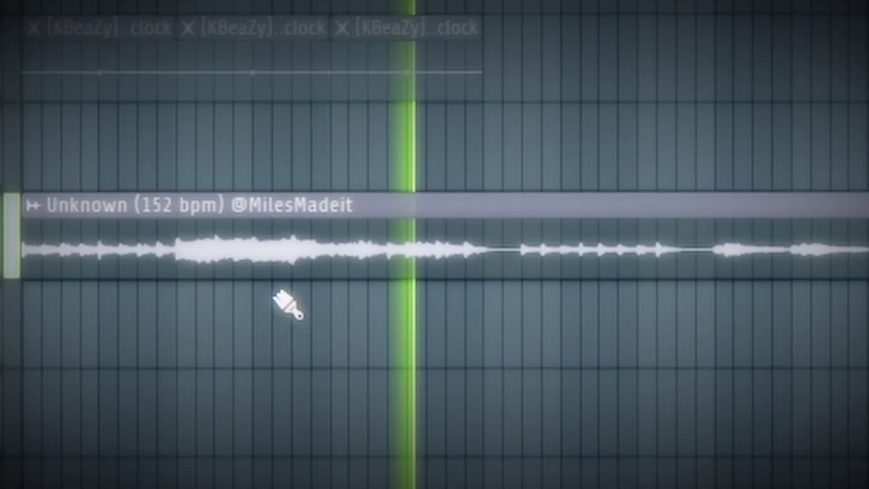
pyautogui.scroll(-3, 481, 89)
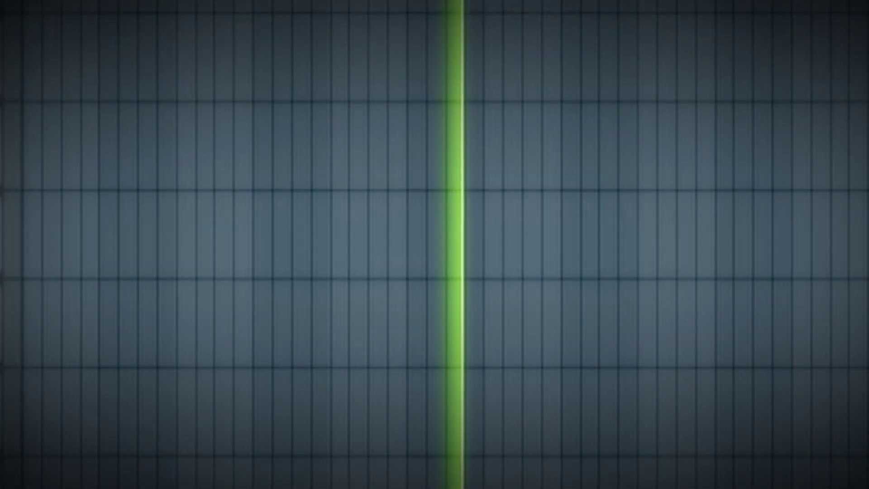
pyautogui.scroll(3, 434, 244)
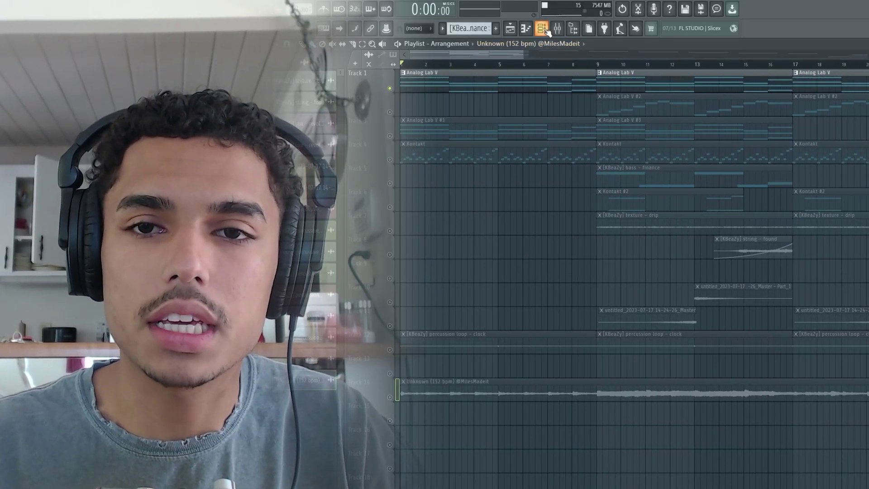
# Open the Analog Lab V pattern and its instrument, and show the macbankbeta bank among its preset banks
pyautogui.click(545, 29)
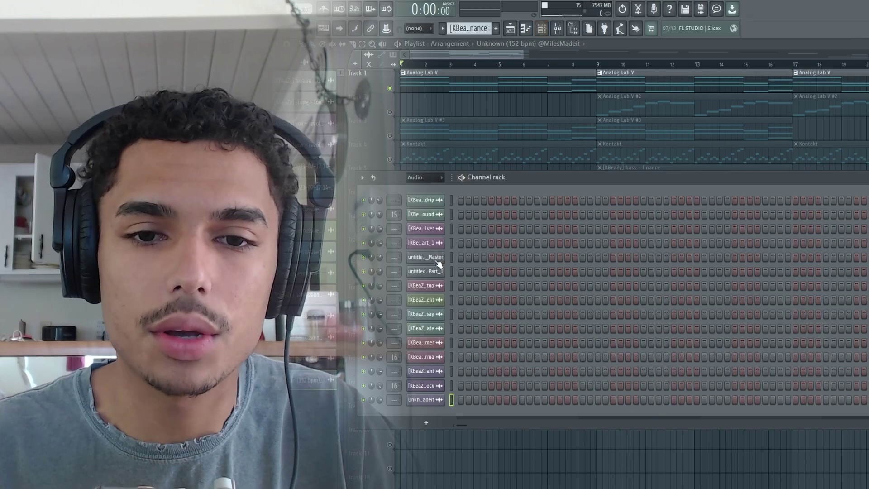
pyautogui.doubleClick(434, 79)
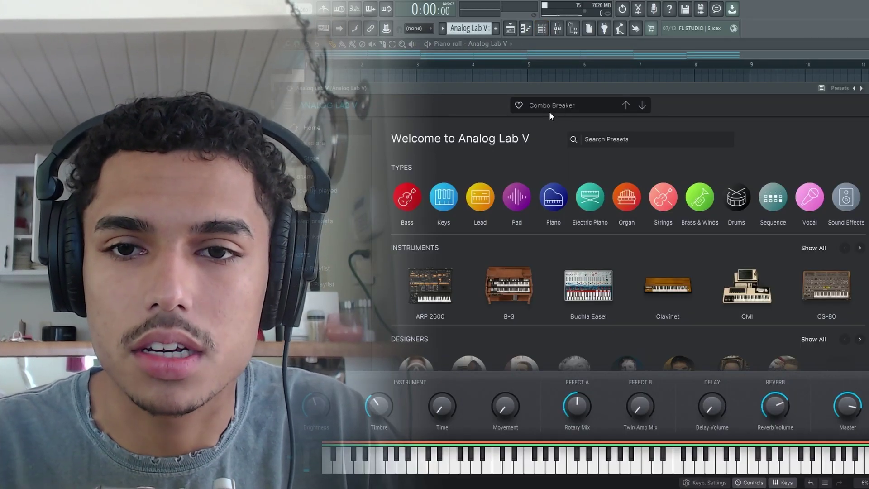
pyautogui.click(317, 240)
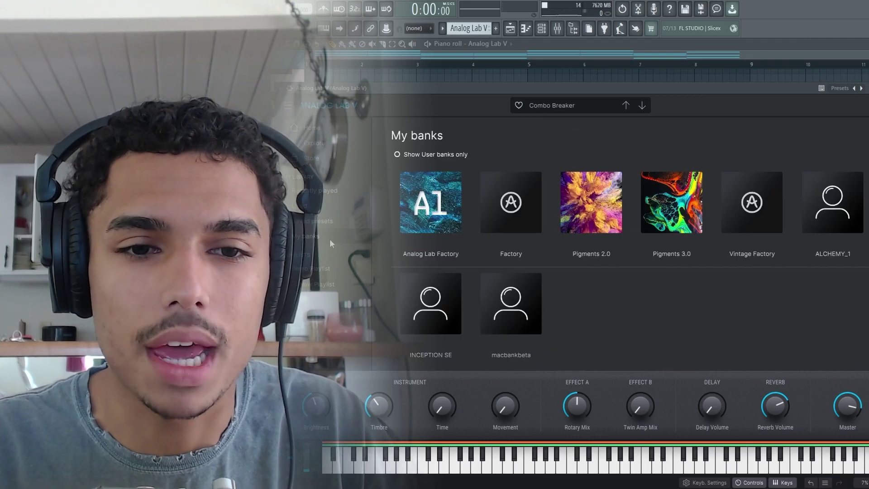
pyautogui.click(502, 319)
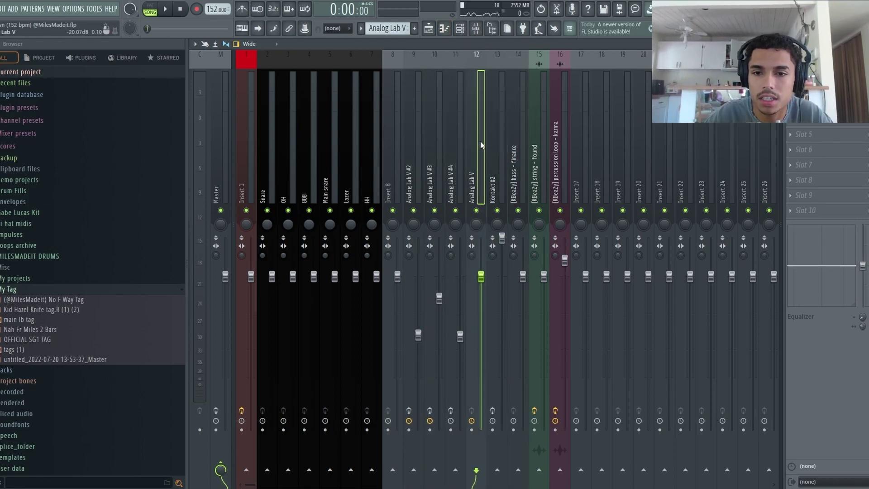
# Solo Track 3 in the playlist, then open its Analog Lab V #3 pattern in the piano roll and play it
pyautogui.click(460, 28)
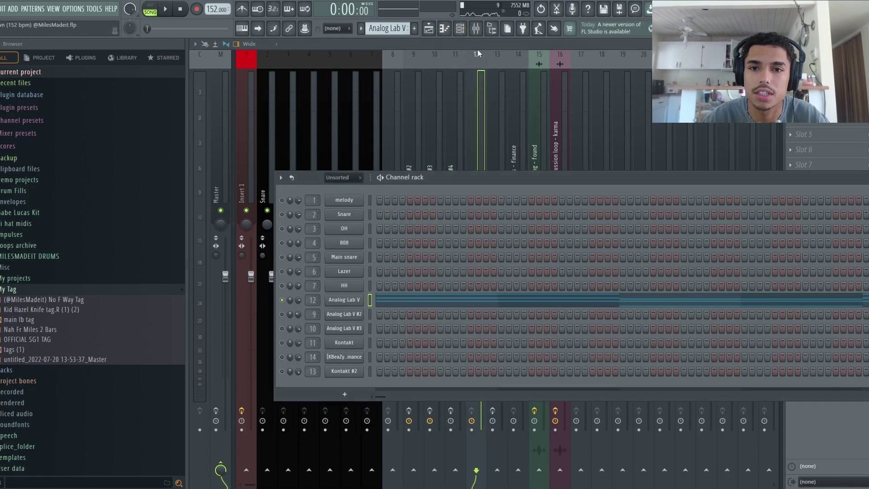
pyautogui.click(429, 30)
pyautogui.rightClick(308, 139)
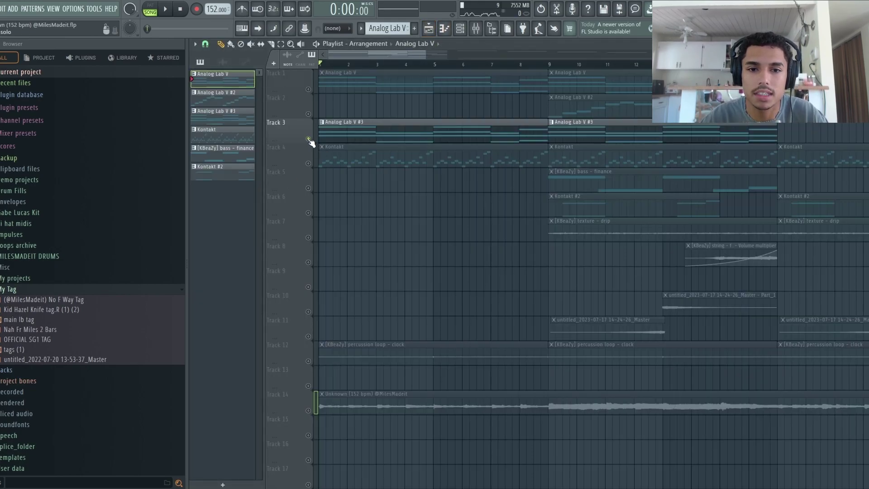
pyautogui.doubleClick(350, 137)
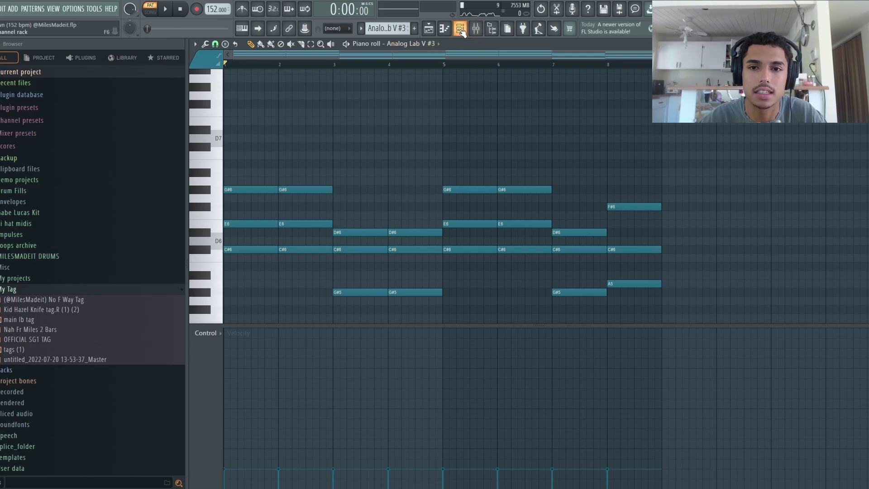
pyautogui.press('space')
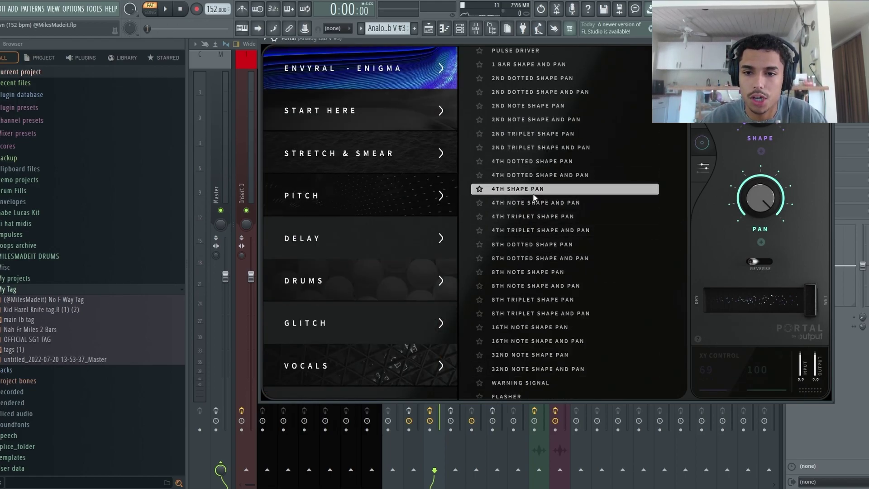
# Close the Portal preset browser, play the soloed Track 3 arrangement and open the Analog Lab V #3 channel's instrument
pyautogui.press('Escape')
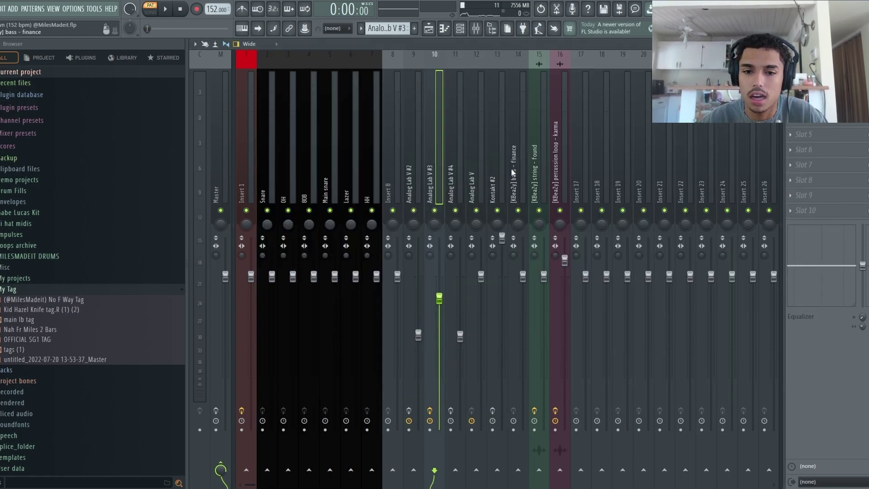
pyautogui.click(426, 29)
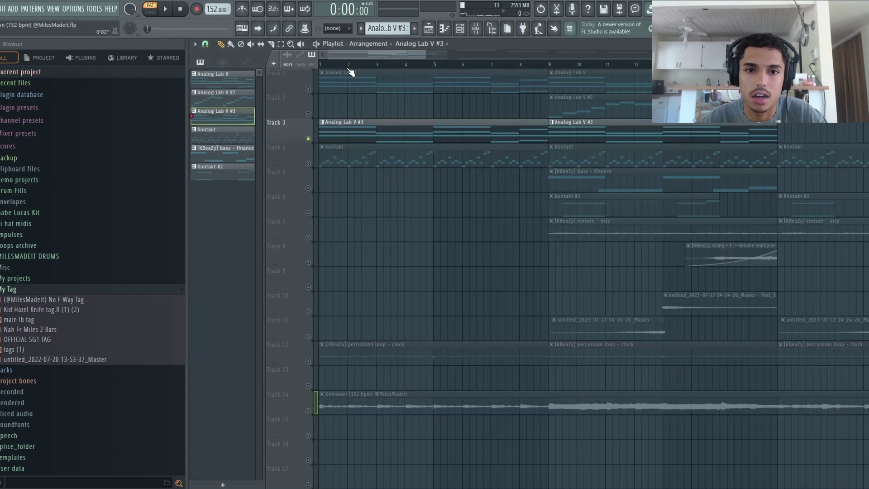
pyautogui.press('space')
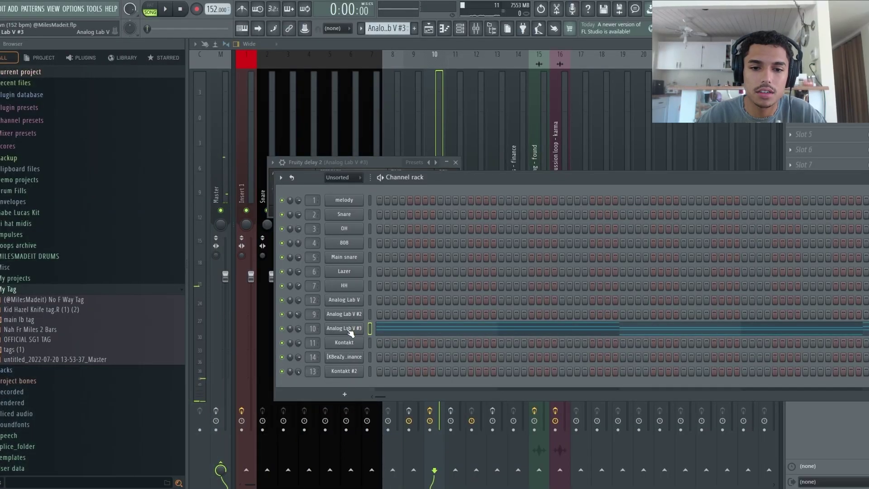
pyautogui.click(348, 329)
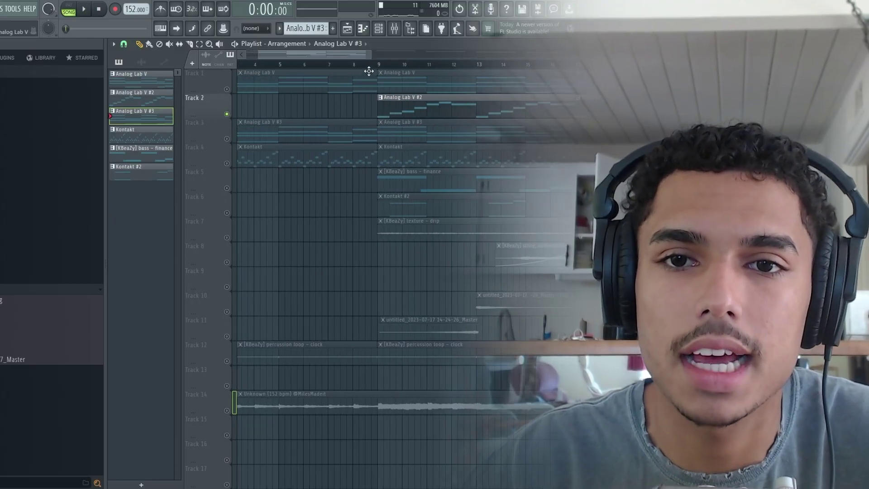
# Play the Analog Lab V #2 pattern from the piano roll and select its mixer track
pyautogui.doubleClick(402, 112)
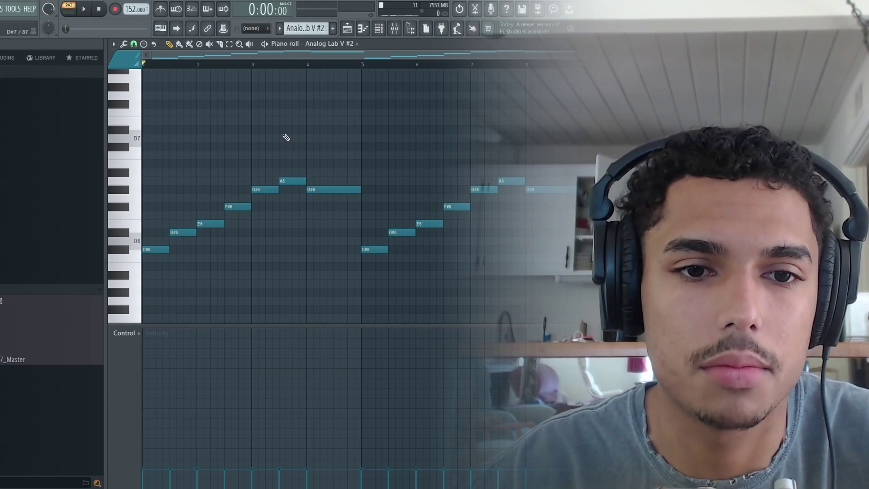
pyautogui.press('space')
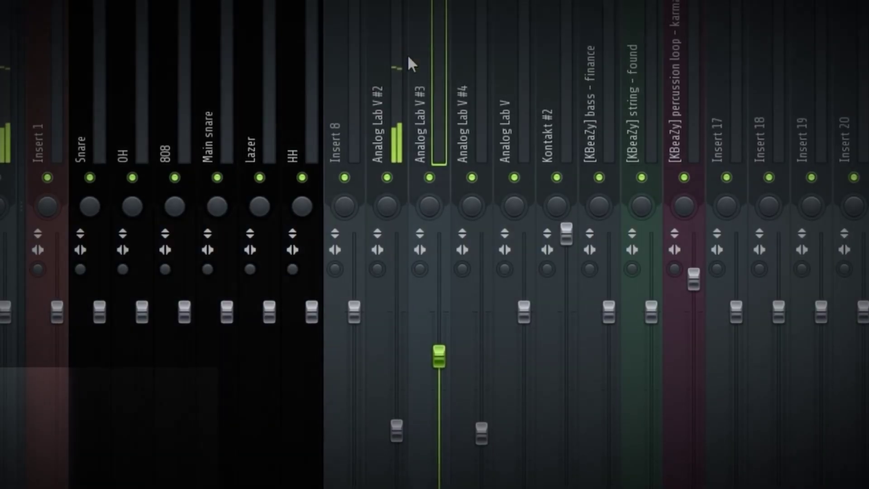
pyautogui.click(394, 59)
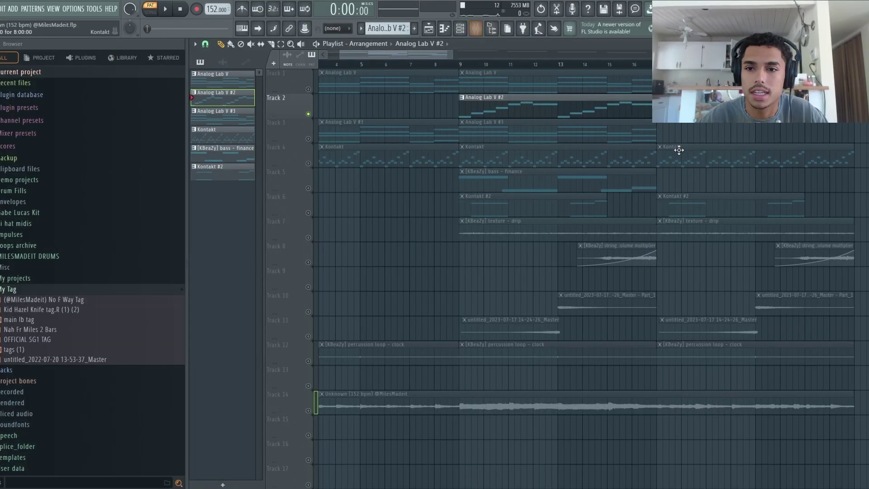
# Review the Analog Lab V #2 melody notes, its mixer track and its placement in the playlist
pyautogui.doubleClick(580, 107)
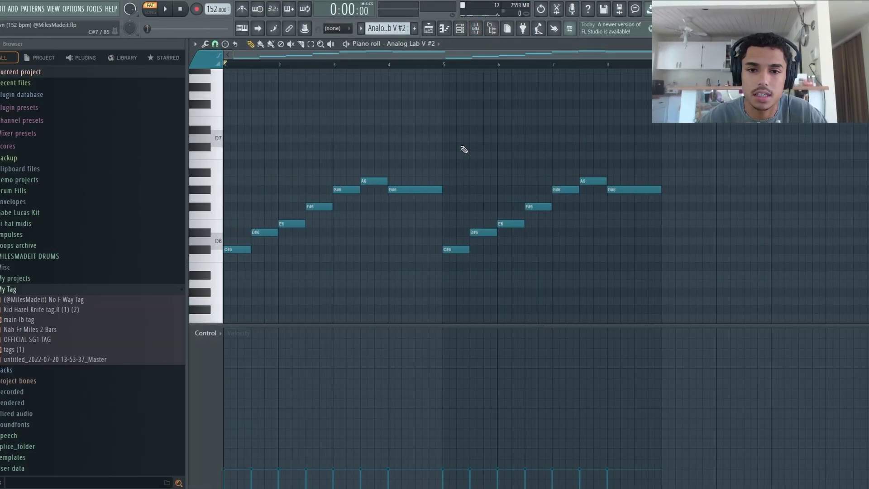
pyautogui.hotkey('ctrl', 'a')
pyautogui.scroll(-4, 238, 319)
pyautogui.click(475, 28)
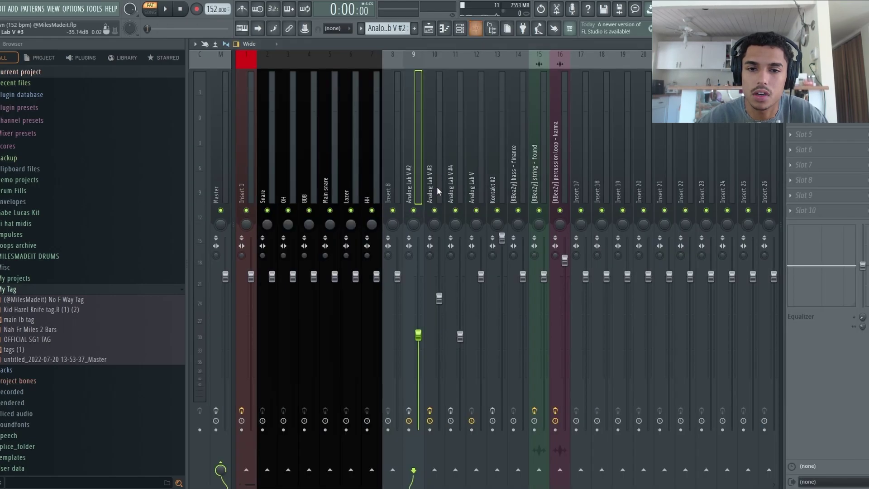
pyautogui.click(433, 28)
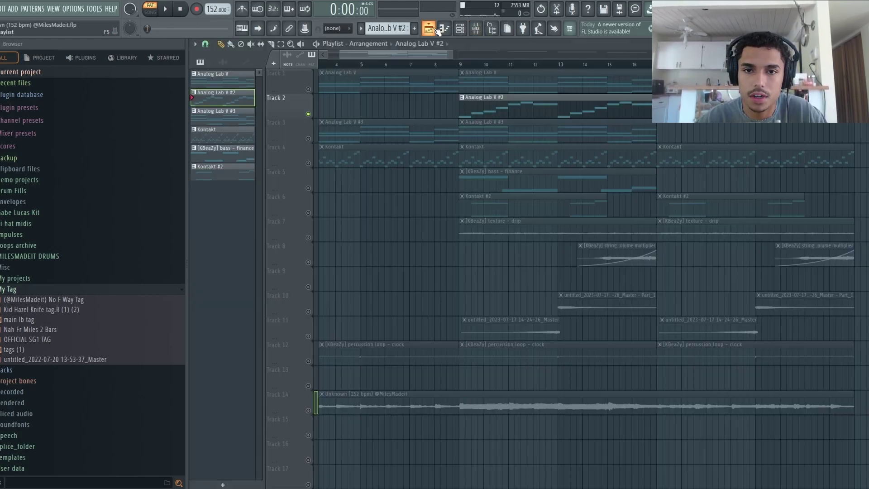
pyautogui.click(475, 28)
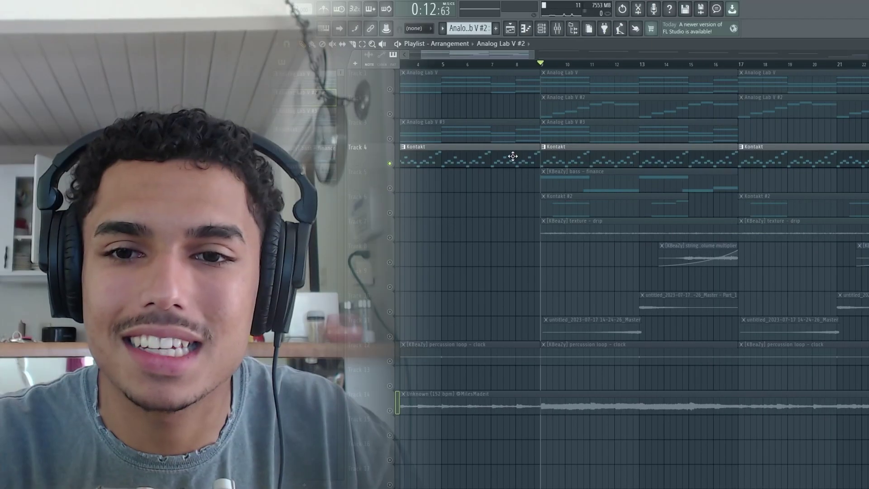
# Open Track 4's Kontakt pattern in the piano roll and show the Kontakt channel's instrument
pyautogui.doubleClick(569, 155)
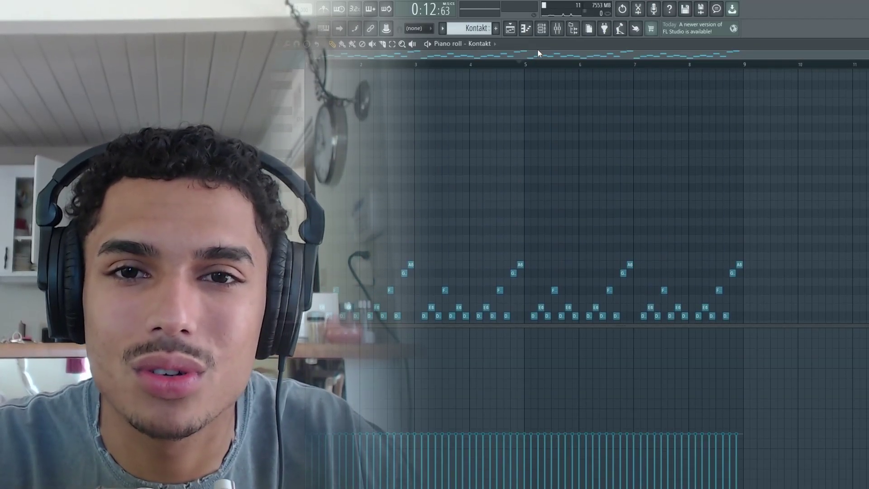
pyautogui.click(541, 28)
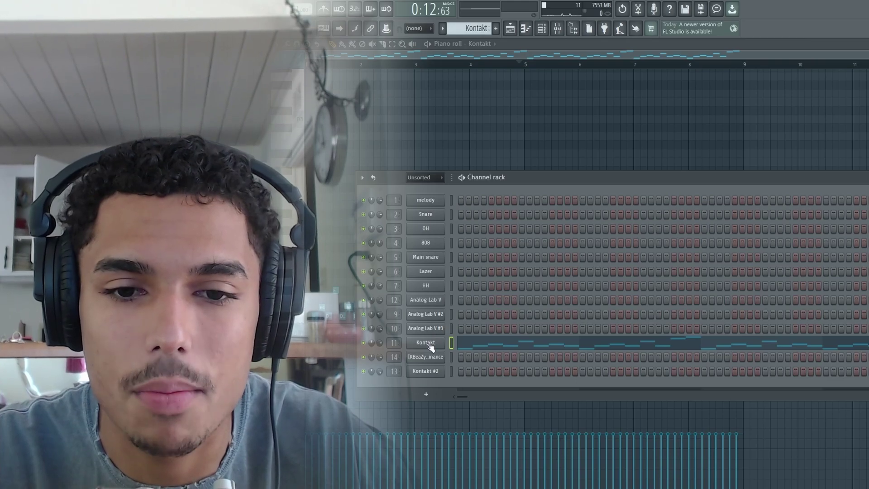
pyautogui.click(428, 343)
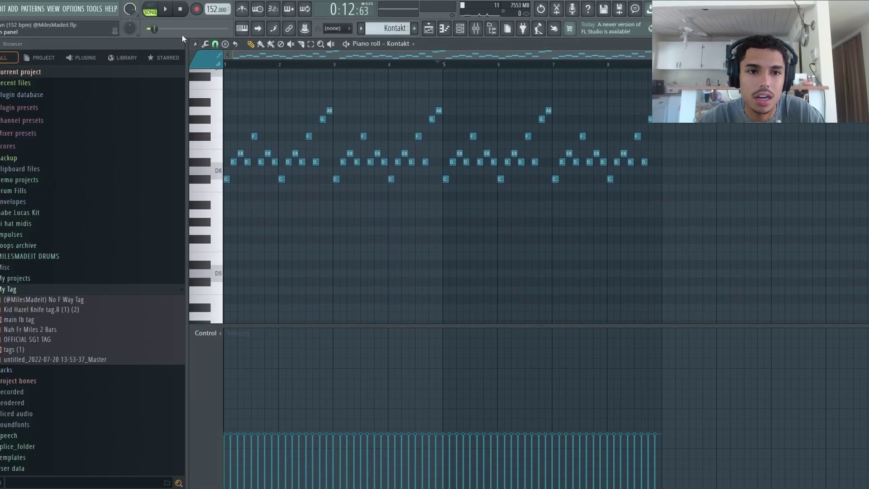
pyautogui.scroll(3, 258, 79)
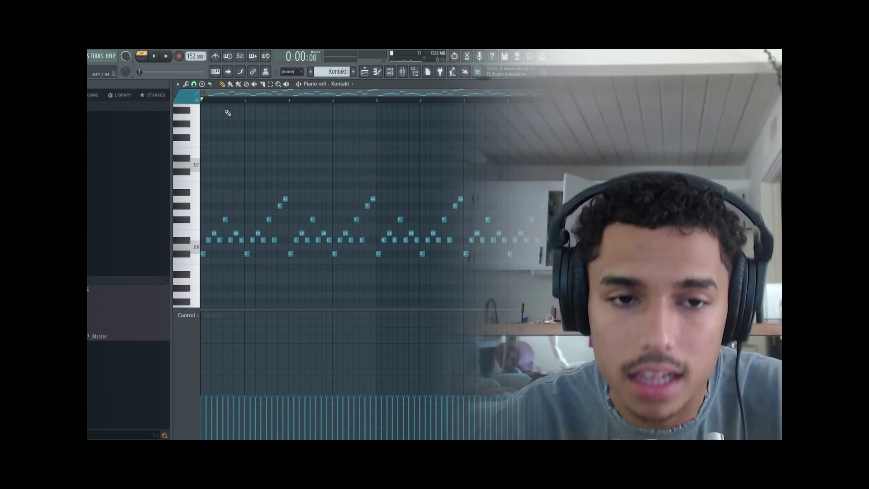
# Play the Kontakt pattern while checking its mixer track, playlist clips and arpeggio notes, and stop playback
pyautogui.press('space')
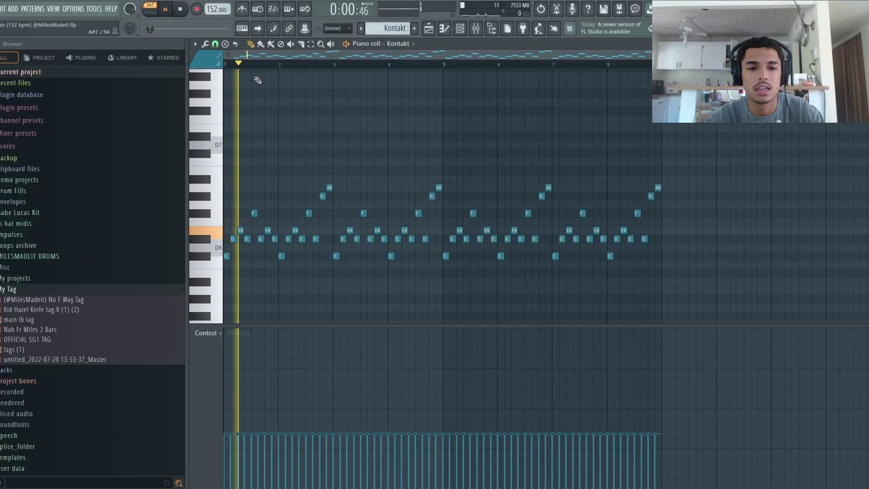
pyautogui.click(476, 29)
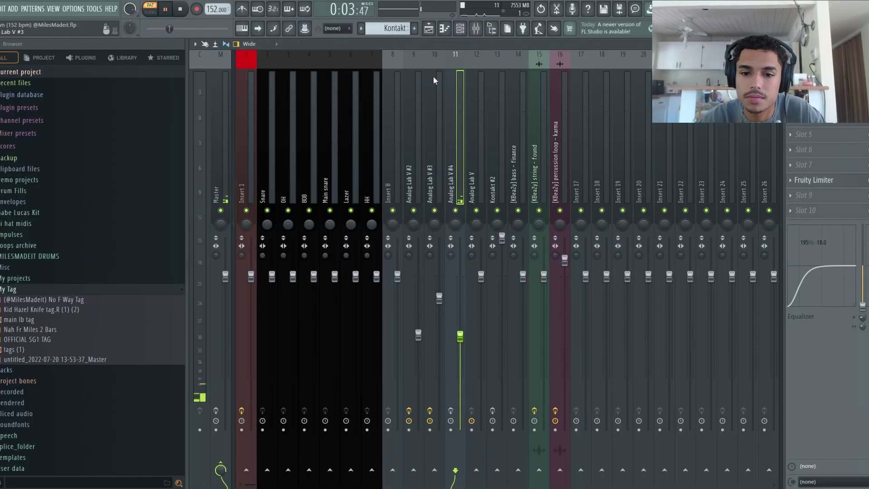
pyautogui.click(428, 28)
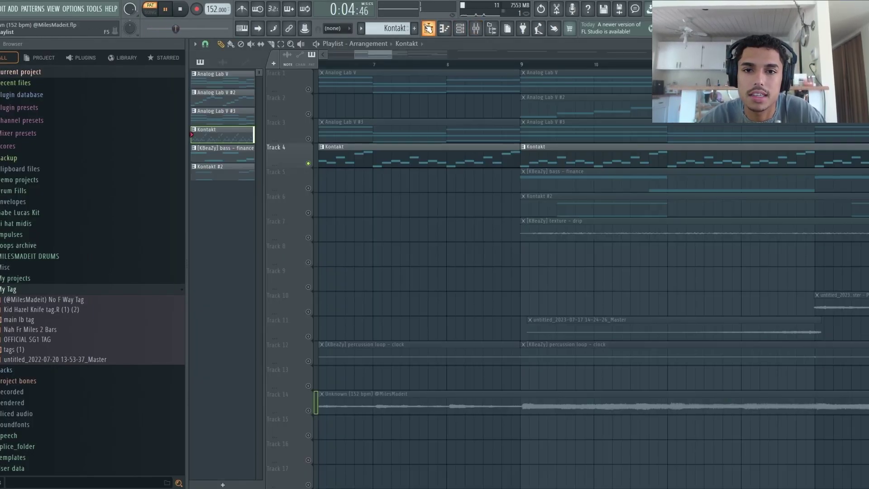
pyautogui.doubleClick(584, 154)
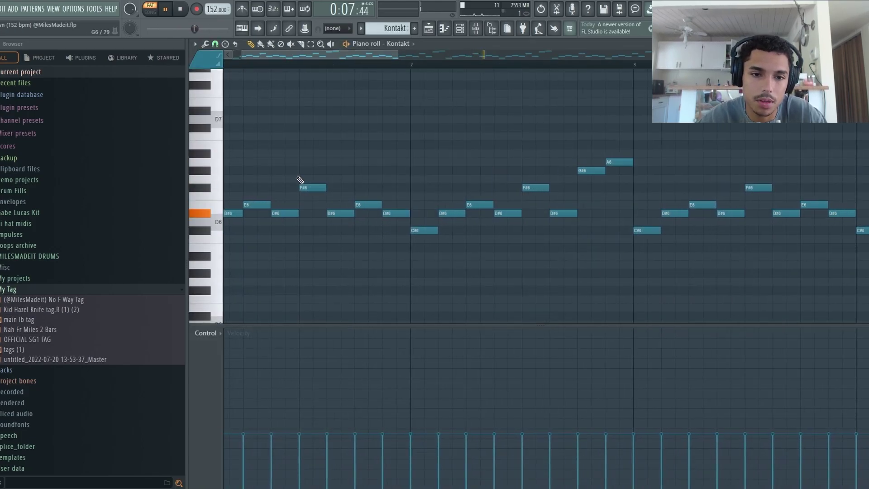
pyautogui.press('space')
# Open the ShaperBox 3 and Portal effects on the Analog Lab V #4 mixer track to examine their settings
pyautogui.click(476, 28)
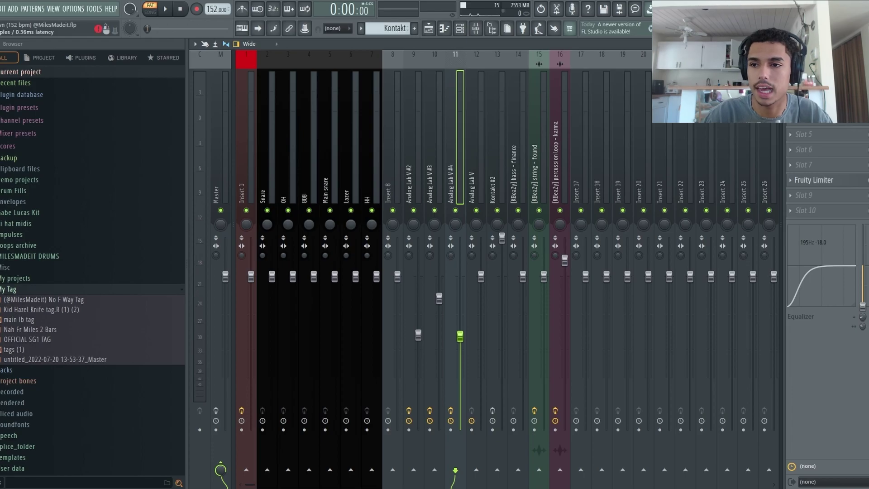
pyautogui.click(812, 74)
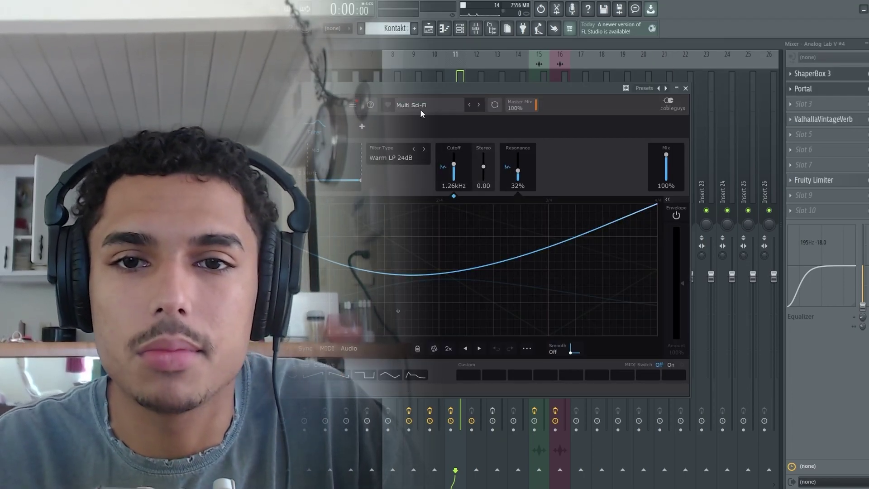
pyautogui.click(803, 89)
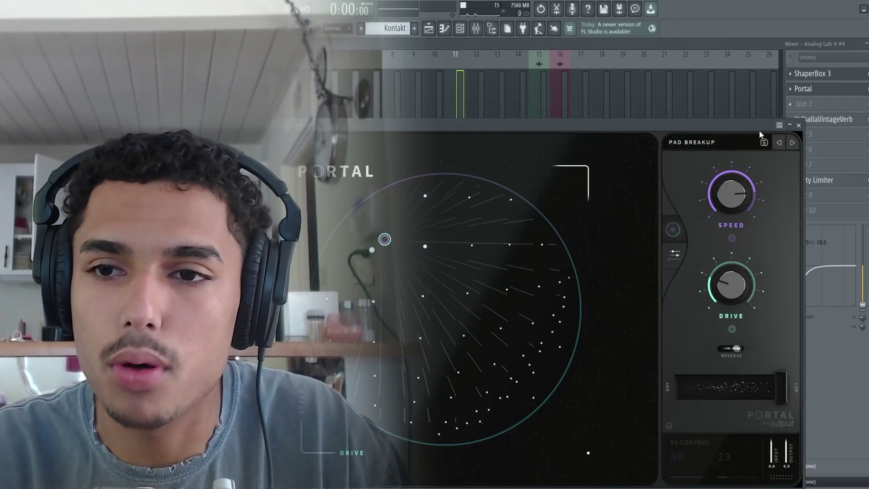
# Browse Portal's preset library around the Pad Breakup preset and its categories, and close the effect
pyautogui.click(701, 142)
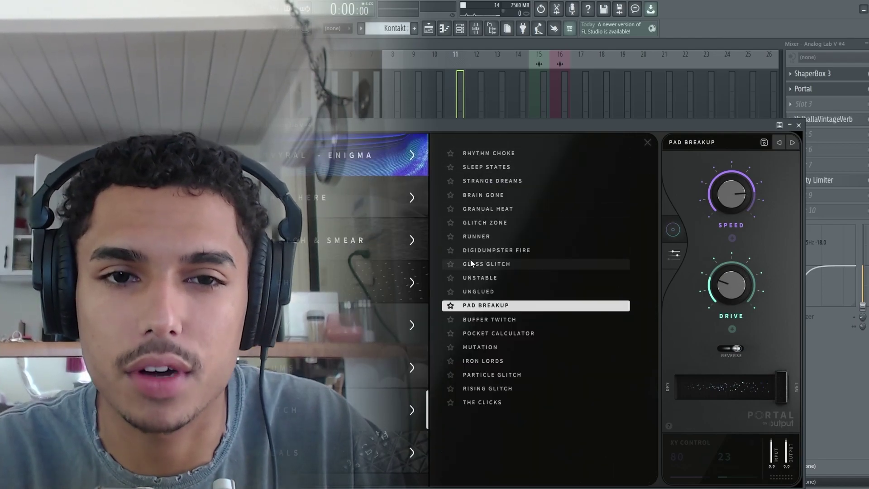
pyautogui.scroll(3, 349, 387)
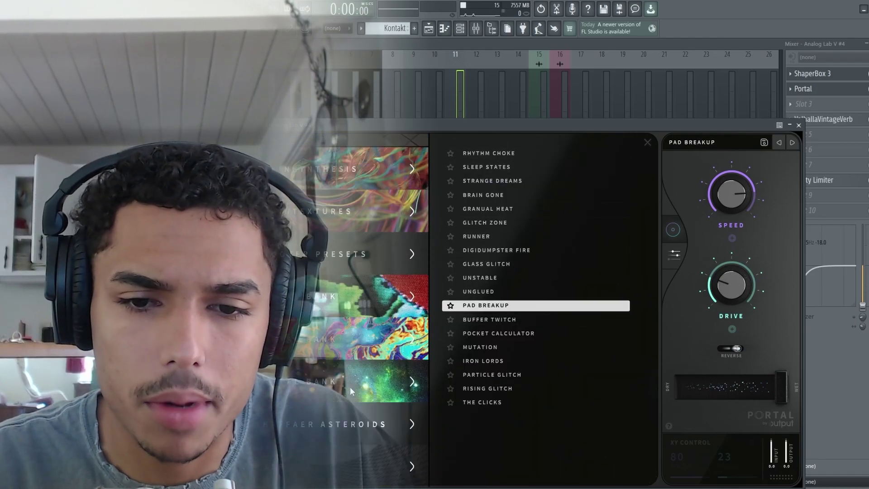
pyautogui.scroll(-2, 350, 386)
pyautogui.scroll(4, 358, 357)
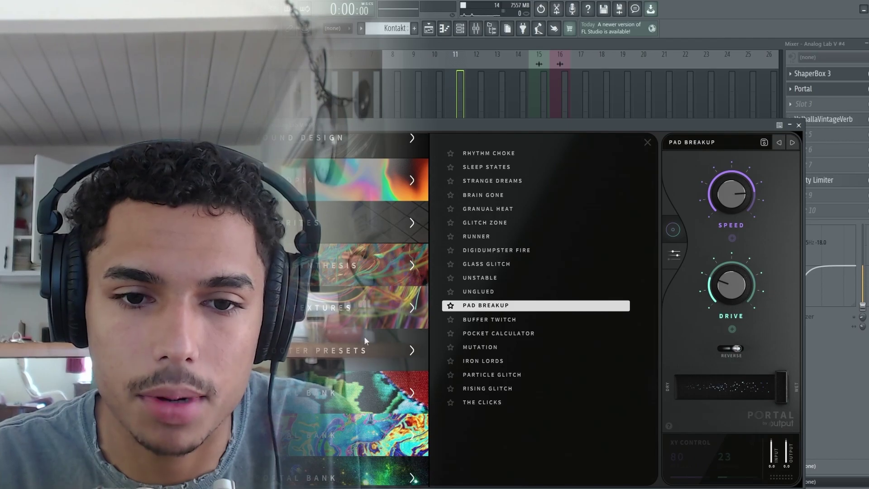
pyautogui.scroll(-3, 364, 338)
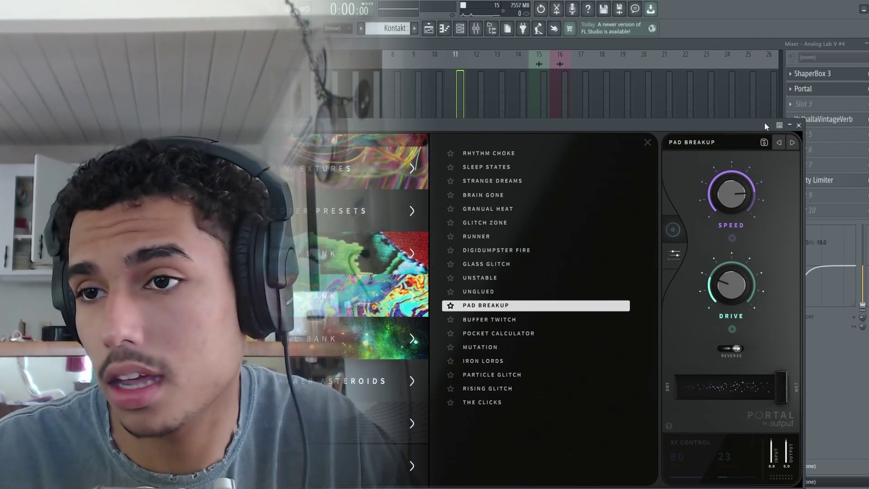
pyautogui.click(799, 125)
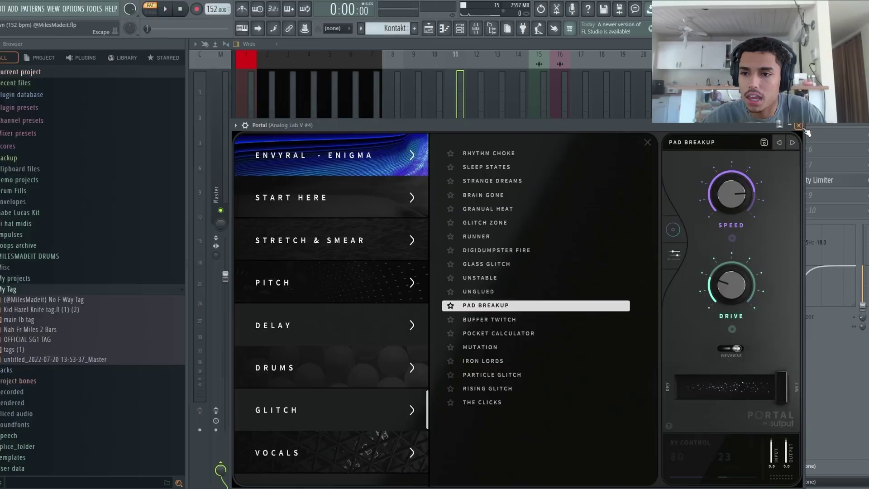
pyautogui.click(799, 125)
# Examine the ValhallaVintageVerb and Fruity Limiter effects on the Analog Lab V #4 mixer track
pyautogui.click(823, 120)
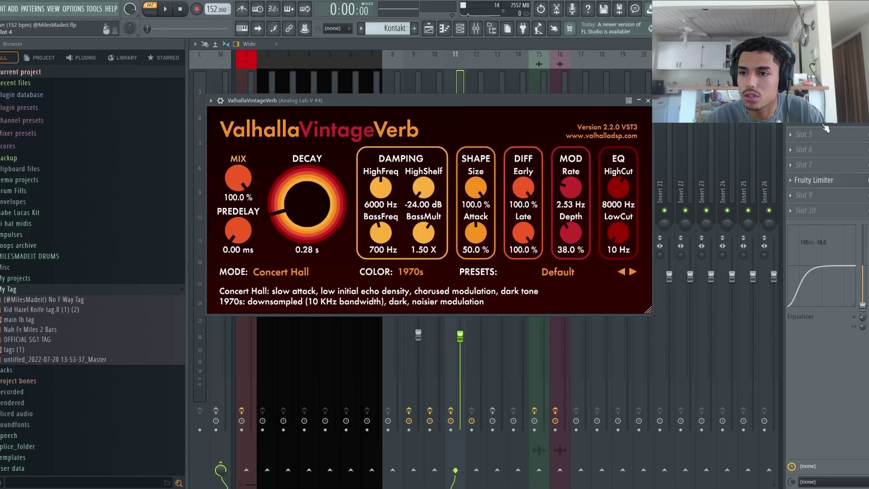
pyautogui.click(813, 180)
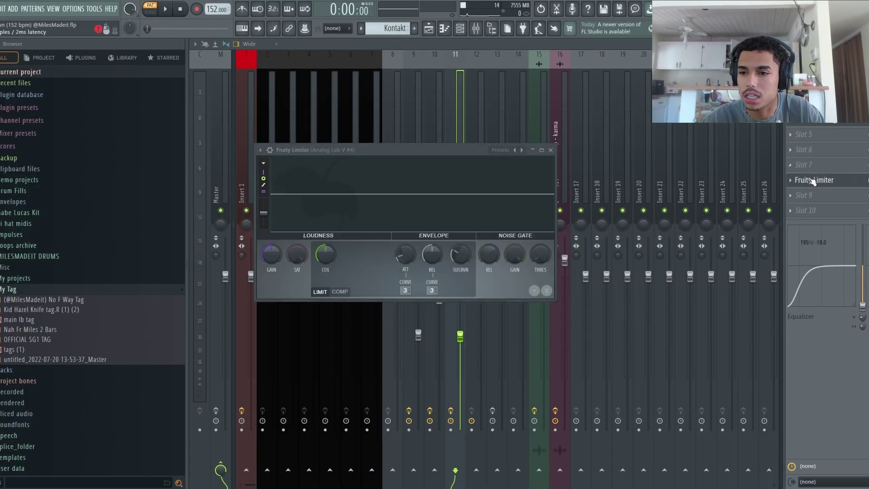
pyautogui.click(813, 180)
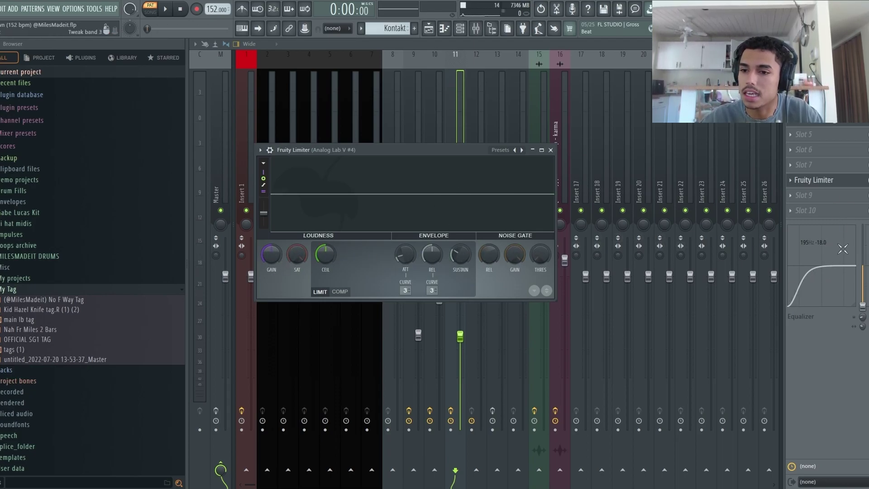
# Lower the Analog Lab V #4 mixer track's volume slightly and change which layers are heard in the playlist
pyautogui.click(435, 28)
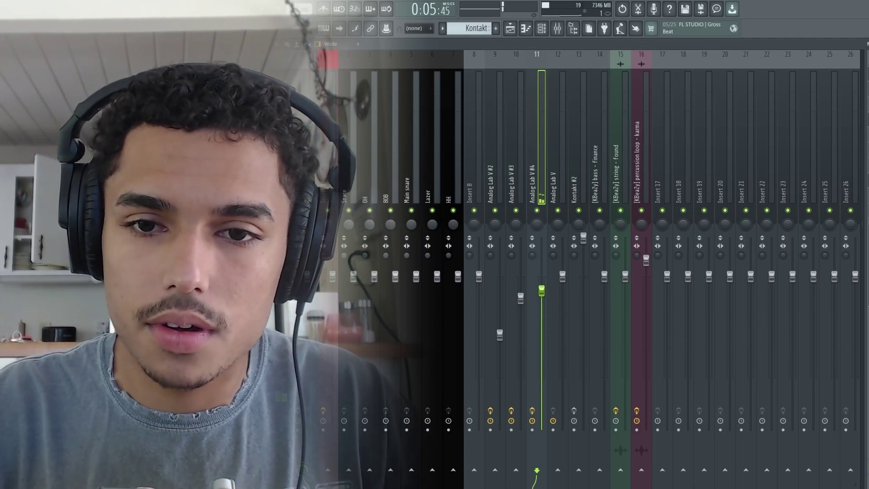
pyautogui.moveTo(541, 299); pyautogui.dragTo(544, 307)
pyautogui.click(510, 29)
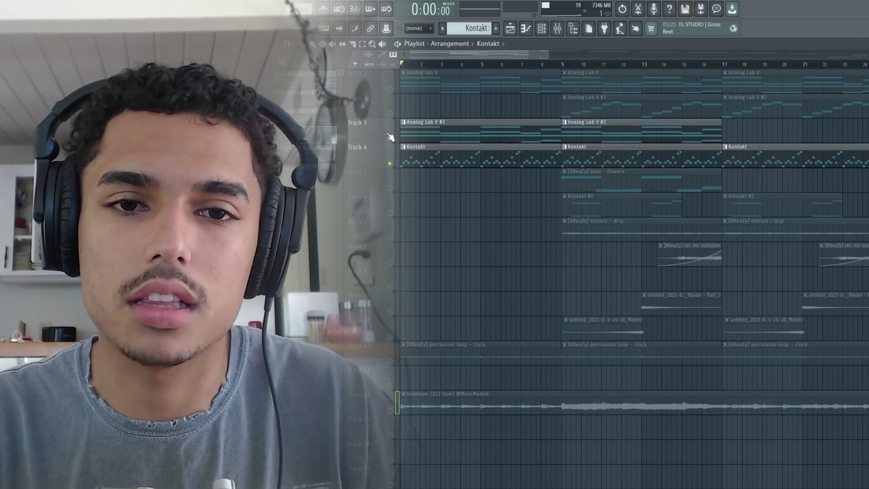
pyautogui.click(389, 89)
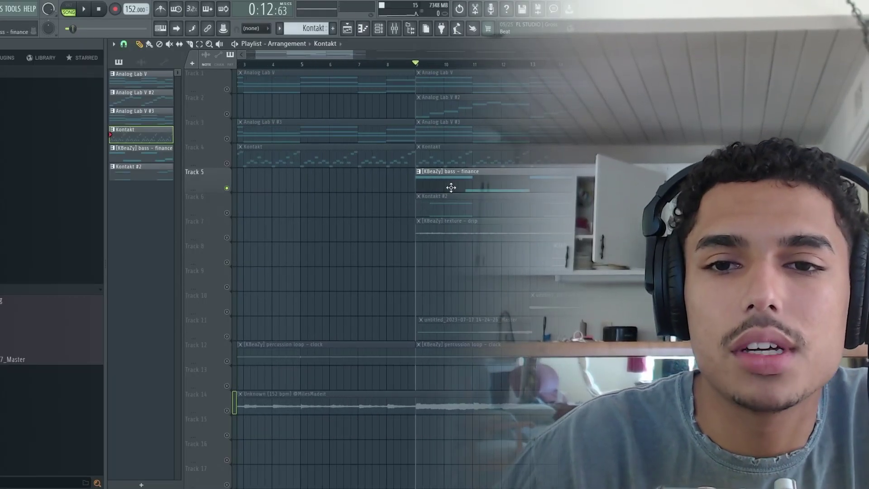
# Open the bass - finance clip on Track 5 and the Analog Lab V chord pattern to compare their notes
pyautogui.doubleClick(454, 186)
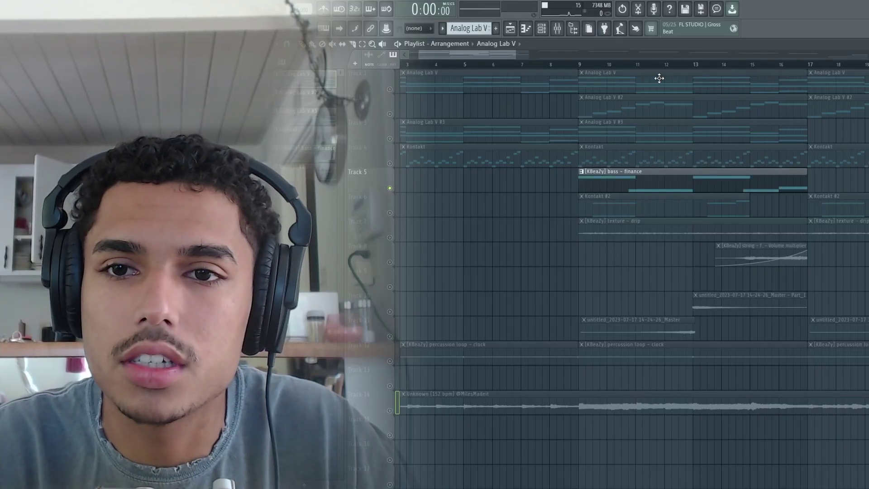
pyautogui.doubleClick(659, 79)
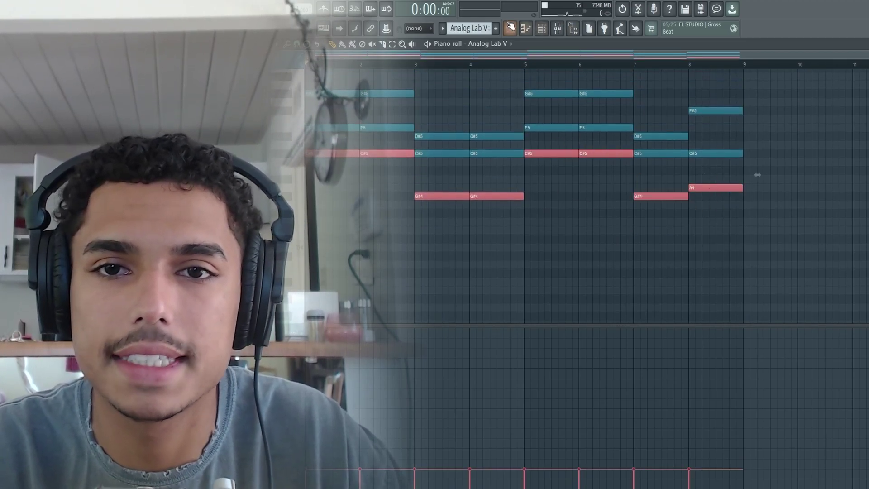
pyautogui.click(510, 27)
# Review the Kontakt #2 pattern's notes and the FilterFreak2, Fruity delay 2 and ValhallaVintageVerb effects on its mixer track
pyautogui.doubleClick(624, 191)
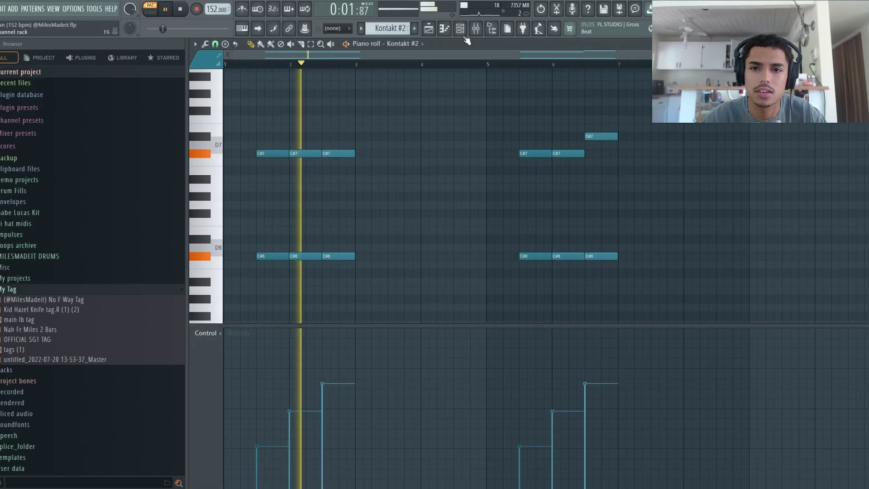
pyautogui.click(476, 28)
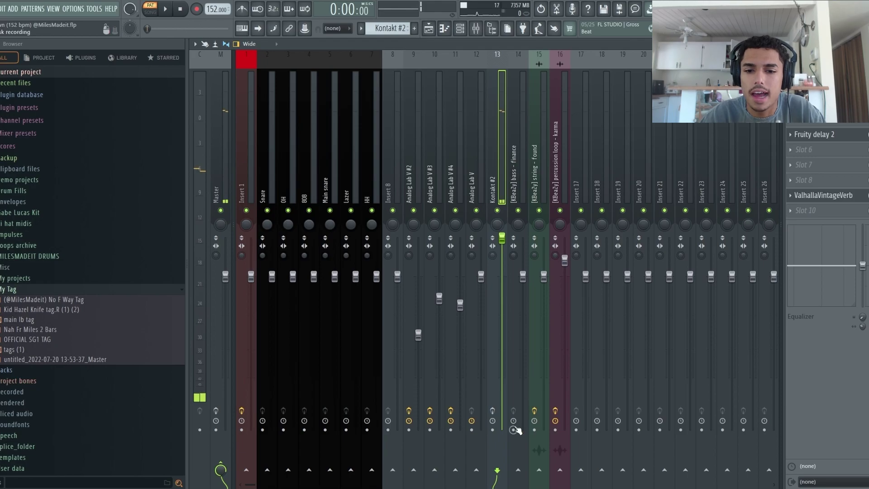
pyautogui.click(428, 29)
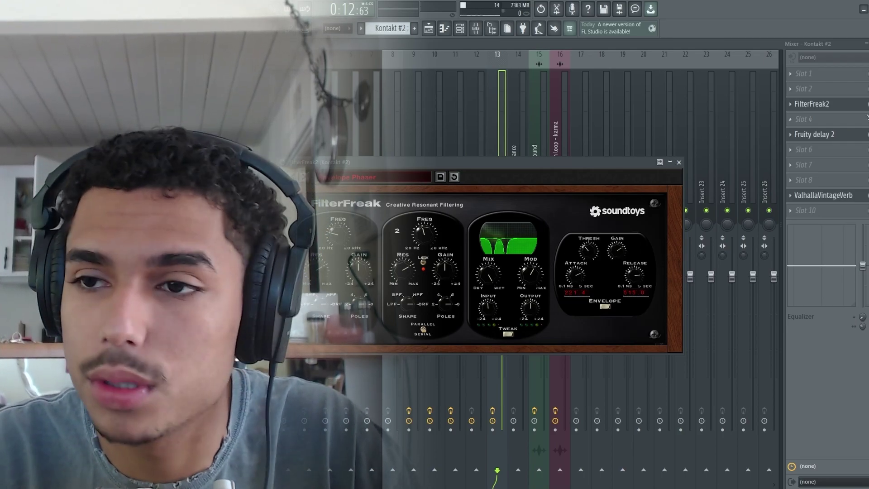
pyautogui.click(811, 134)
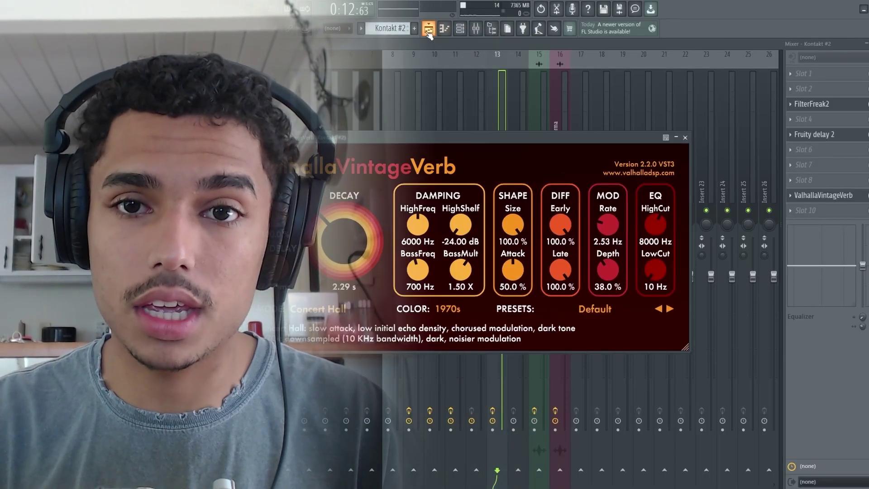
# Play the Kontakt #2 clips on Track 6 in the playlist and stop playback
pyautogui.click(428, 28)
pyautogui.press('space')
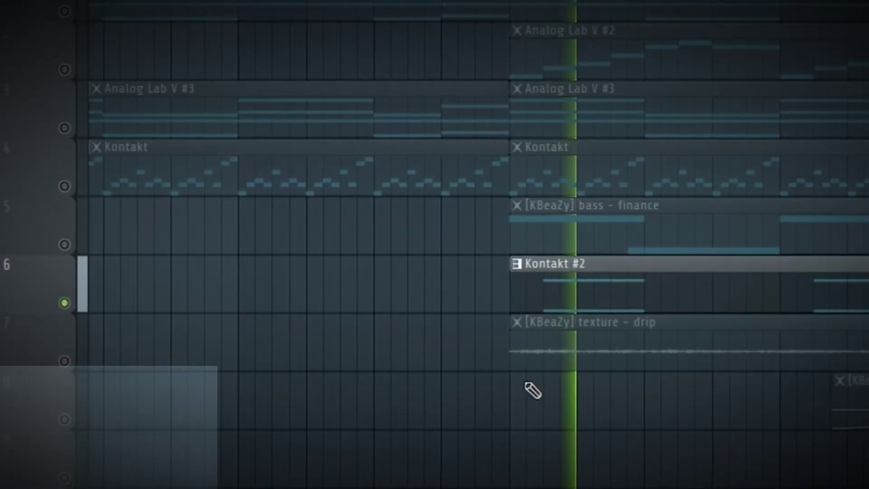
pyautogui.scroll(-5, 509, 248)
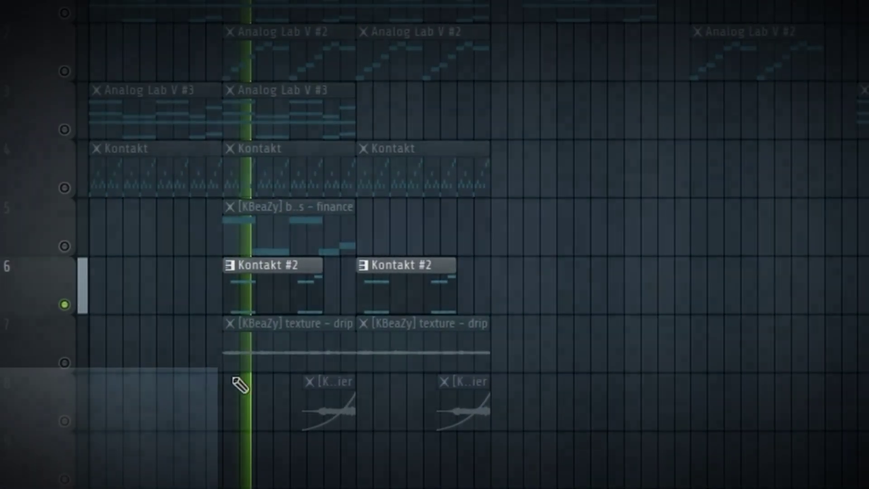
pyautogui.press('space')
# Place the playhead near the start of the string - found volume automation clip on Track 8 and inspect the clip
pyautogui.scroll(-5, 131, 383)
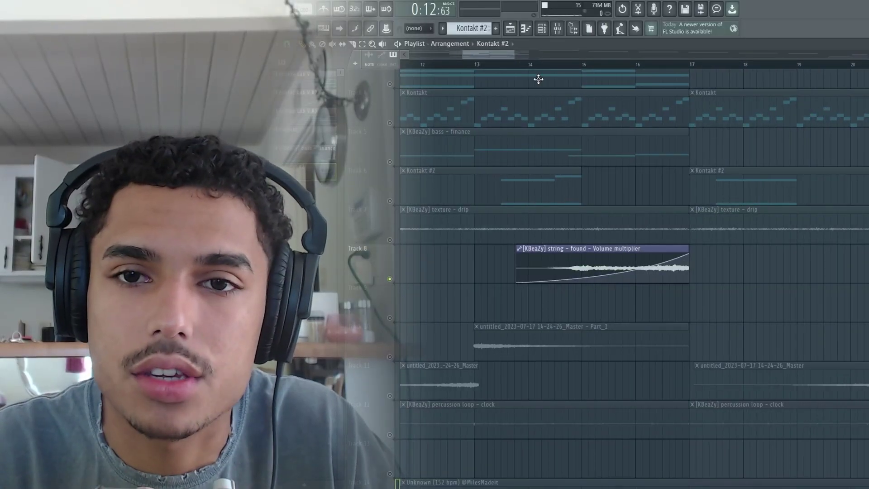
pyautogui.click(525, 66)
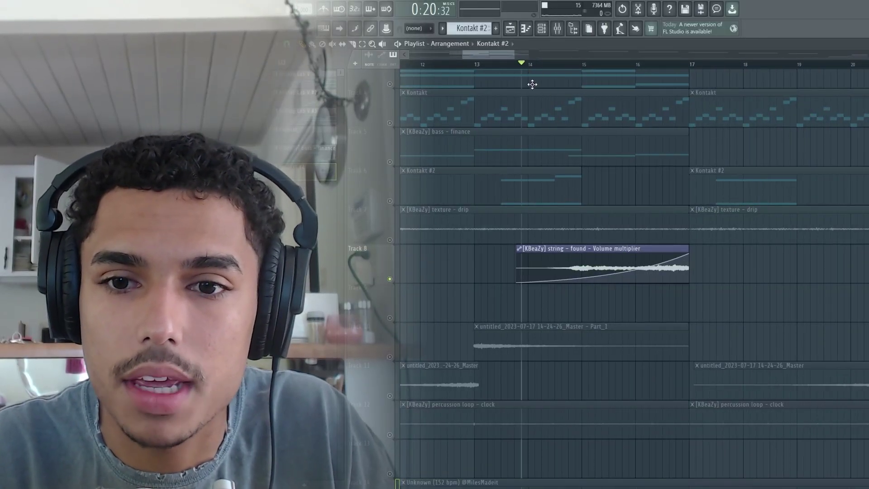
pyautogui.scroll(-2, 670, 226)
pyautogui.scroll(2, 668, 256)
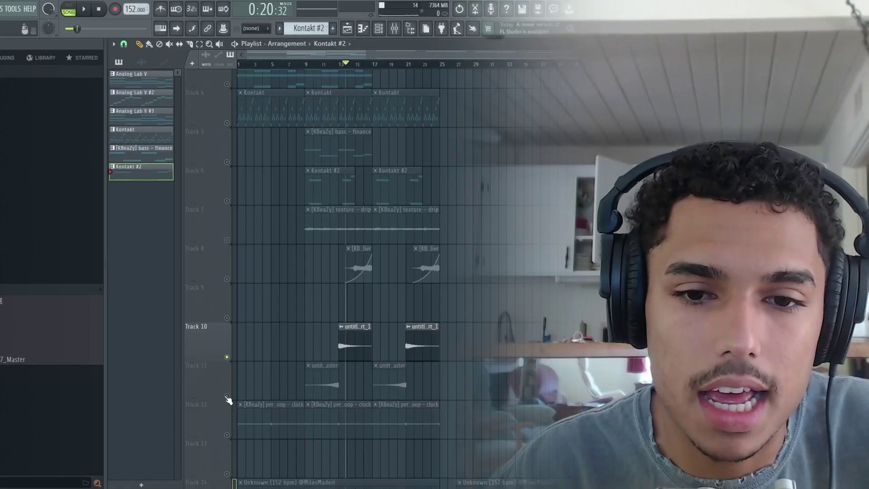
# Play the untitled Master audio clips on Tracks 10 and 11 from between bars 11 and 13
pyautogui.scroll(3, 358, 152)
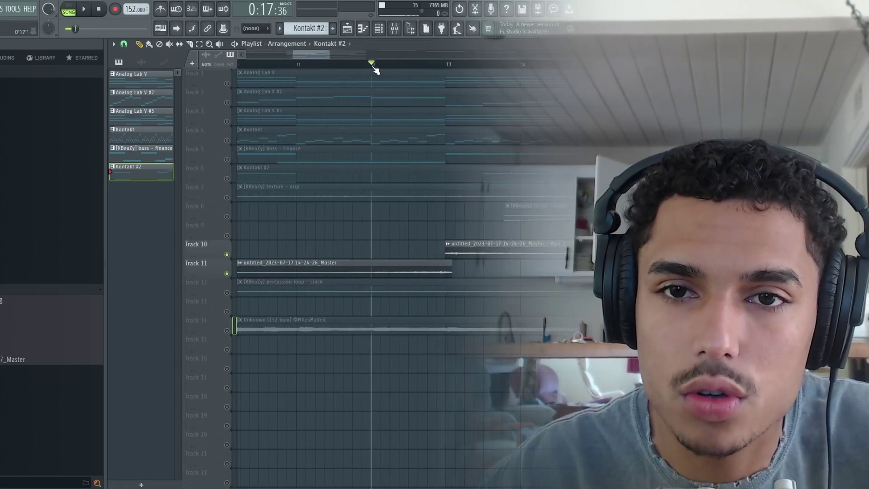
pyautogui.press('space')
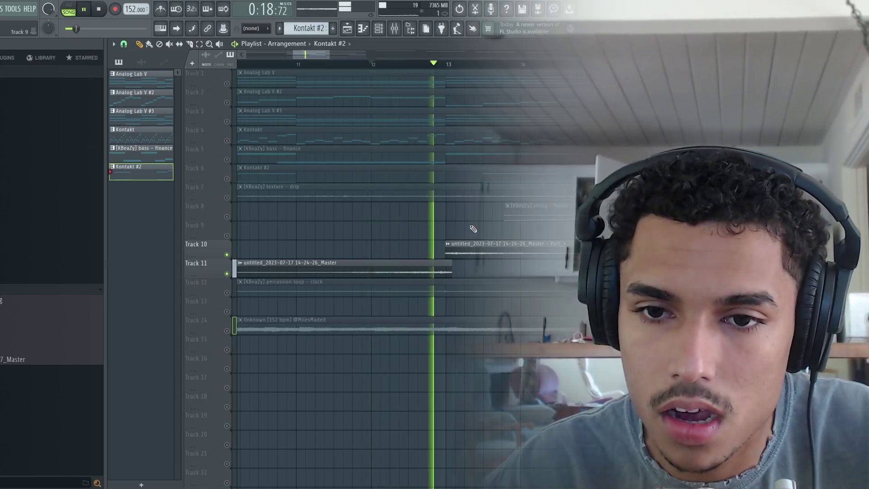
pyautogui.scroll(-5, 505, 275)
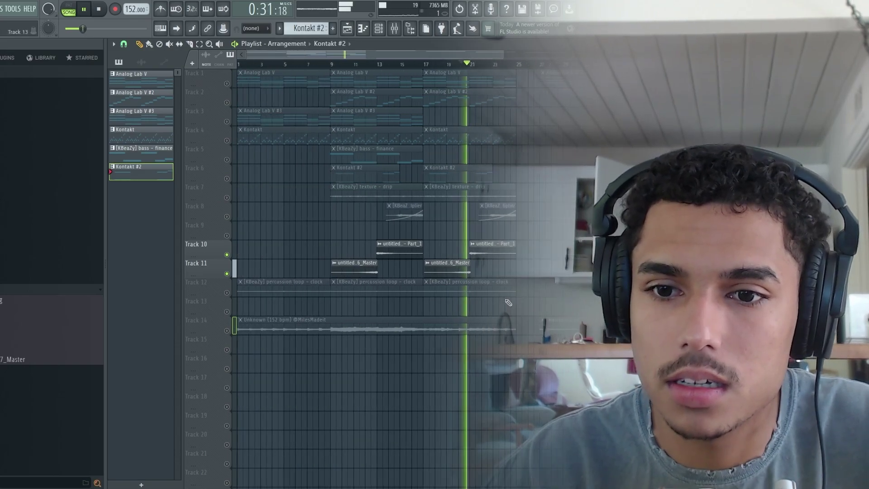
pyautogui.scroll(-3, 475, 306)
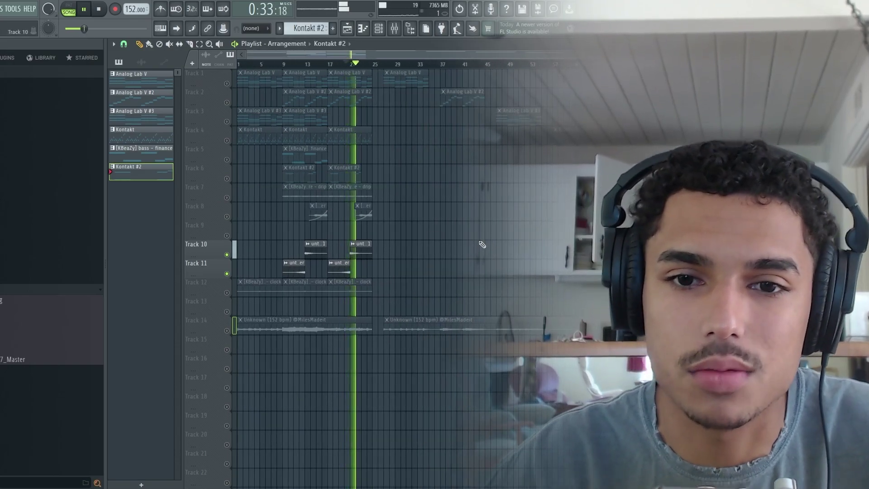
# Unmute Tracks 7, 8, 9 and 12 alongside Tracks 10 and 11, and inspect the percussion loop - clock clip
pyautogui.click(227, 216)
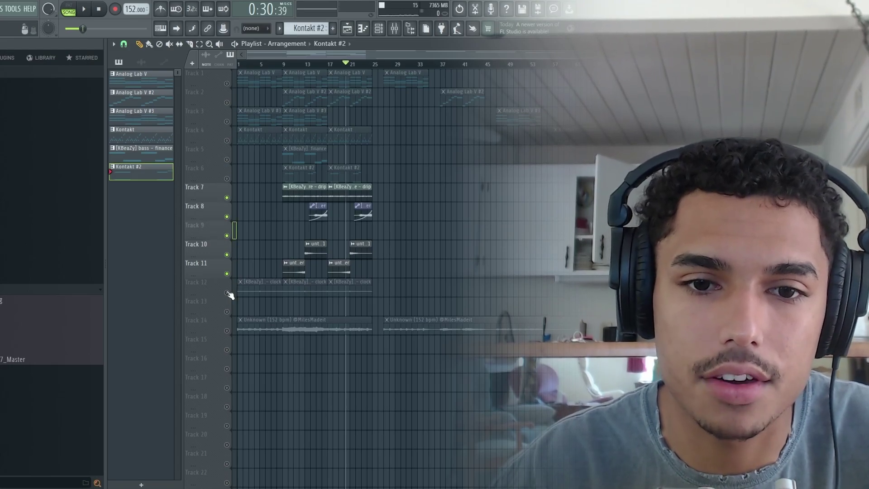
pyautogui.scroll(3, 232, 293)
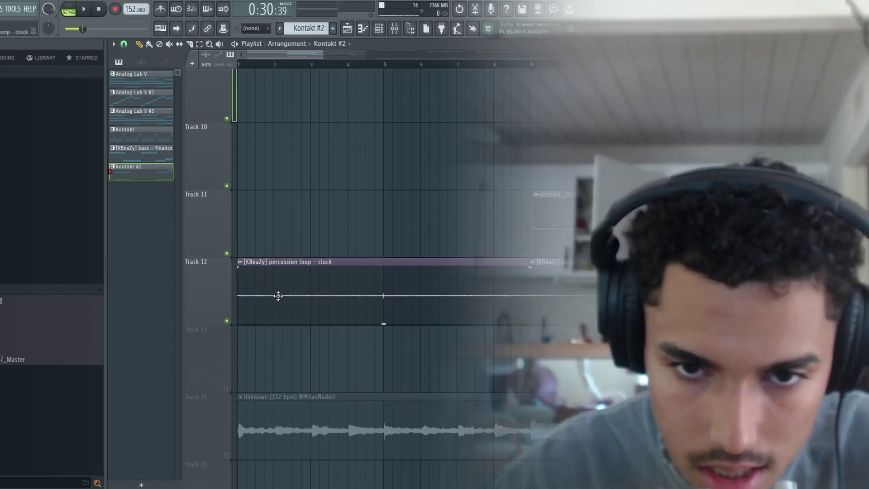
pyautogui.scroll(3, 508, 311)
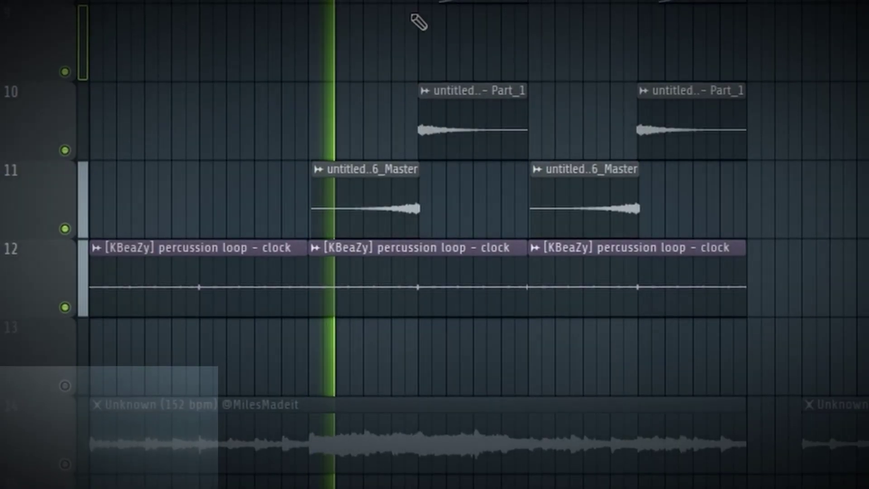
# Follow the combined playback of the texture, string, Master audio and percussion clips on Tracks 7 to 12
pyautogui.scroll(-5, 357, 50)
pyautogui.scroll(3, 435, 54)
pyautogui.scroll(-2, 443, 59)
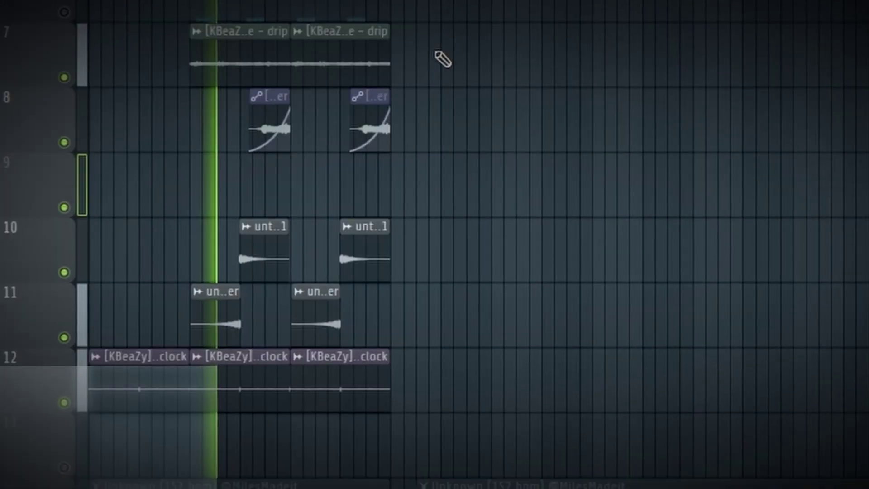
pyautogui.scroll(2, 132, 225)
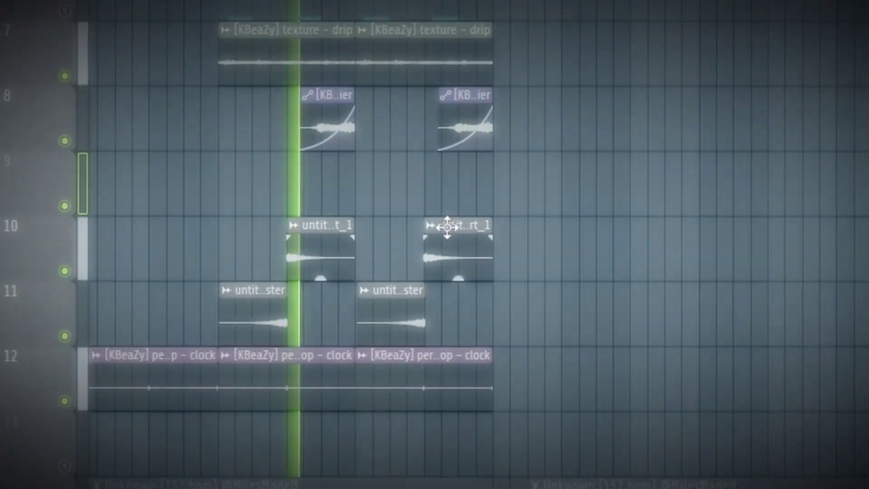
pyautogui.scroll(2, 452, 226)
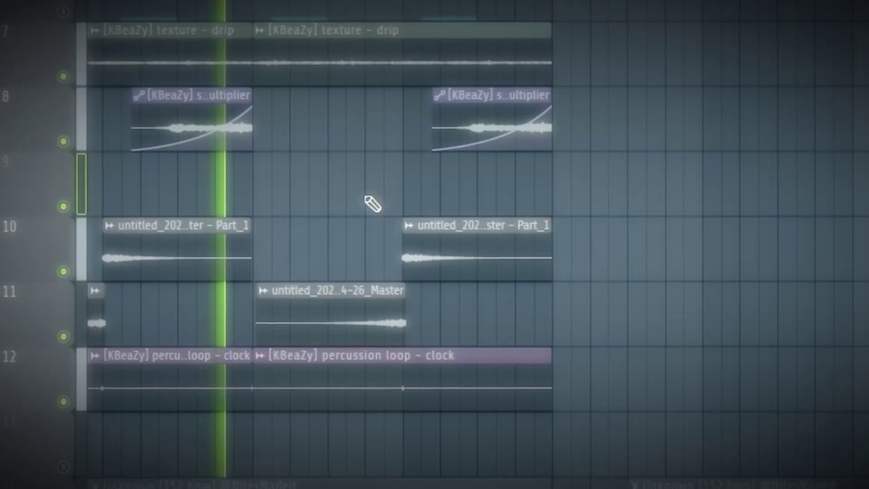
pyautogui.scroll(-2, 374, 207)
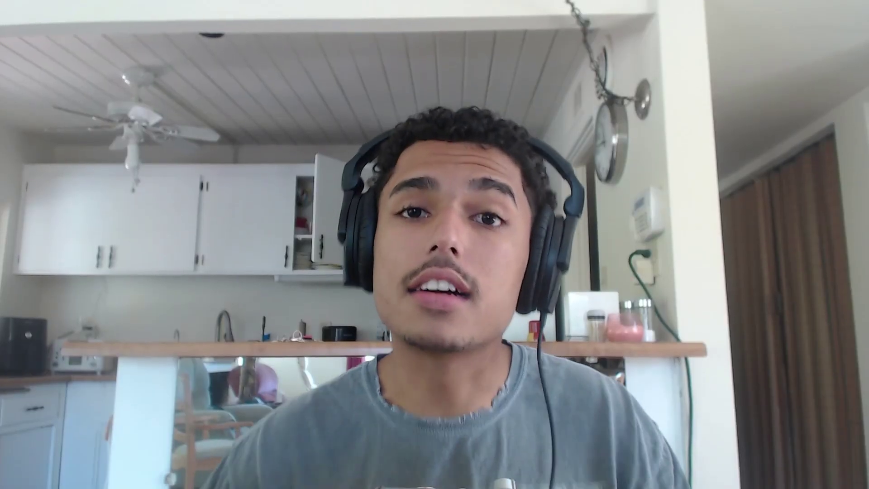